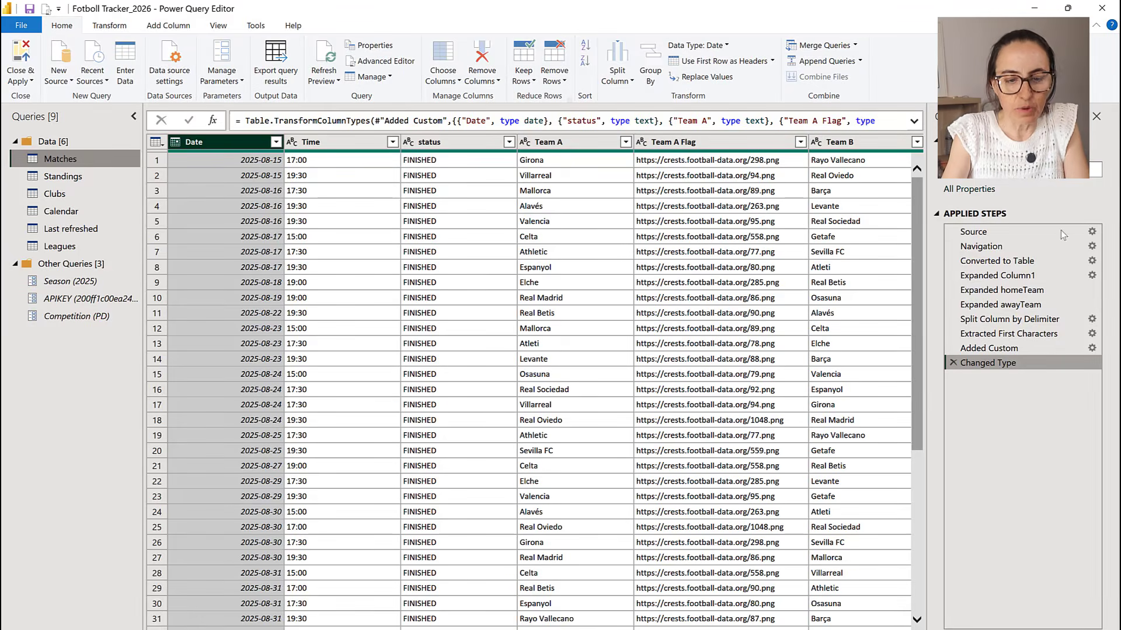
Step: In the Matches query's Source formula, copy ?season=2025 from the matches URL and remove it there
left_click(1041, 233)
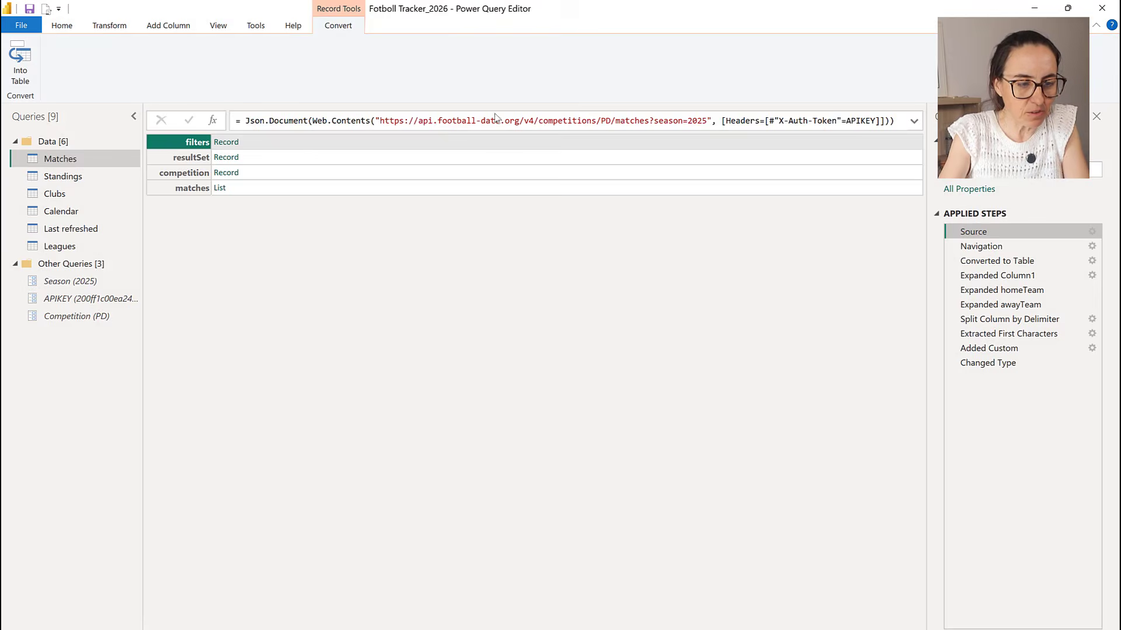
left_click(650, 120)
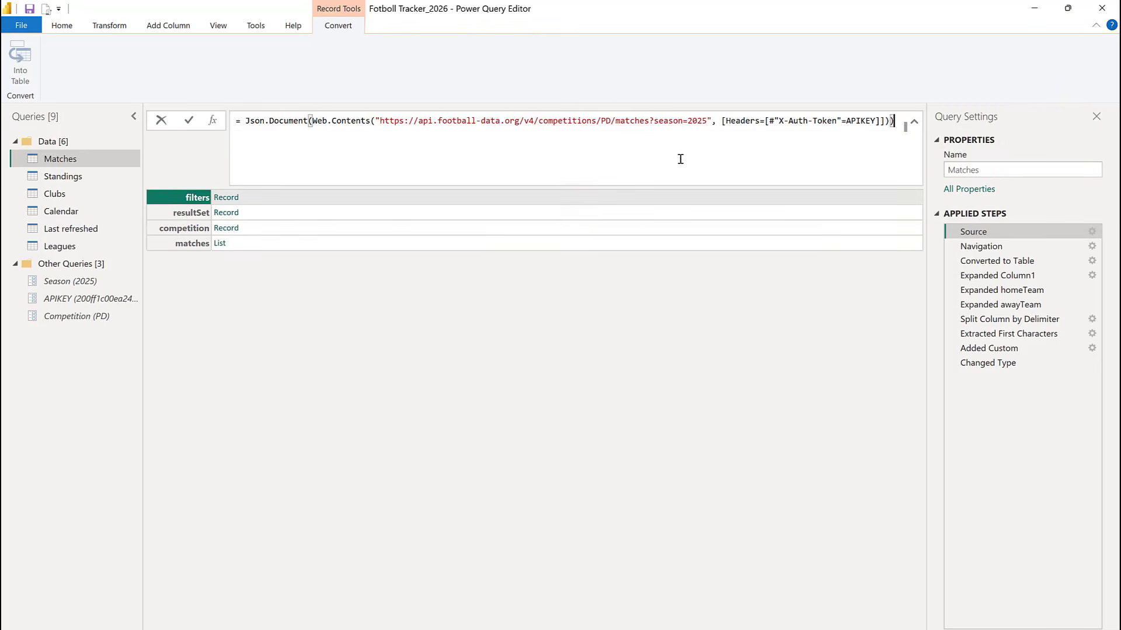
left_click_drag(706, 121, 649, 120)
key("ctrl+c")
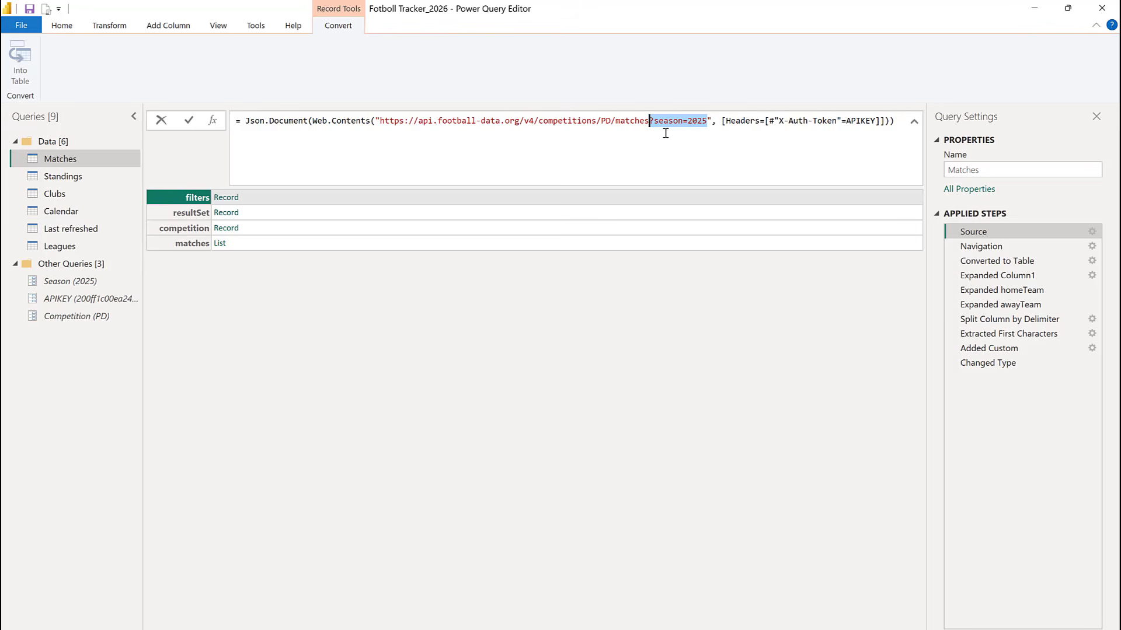
key("BackSpace")
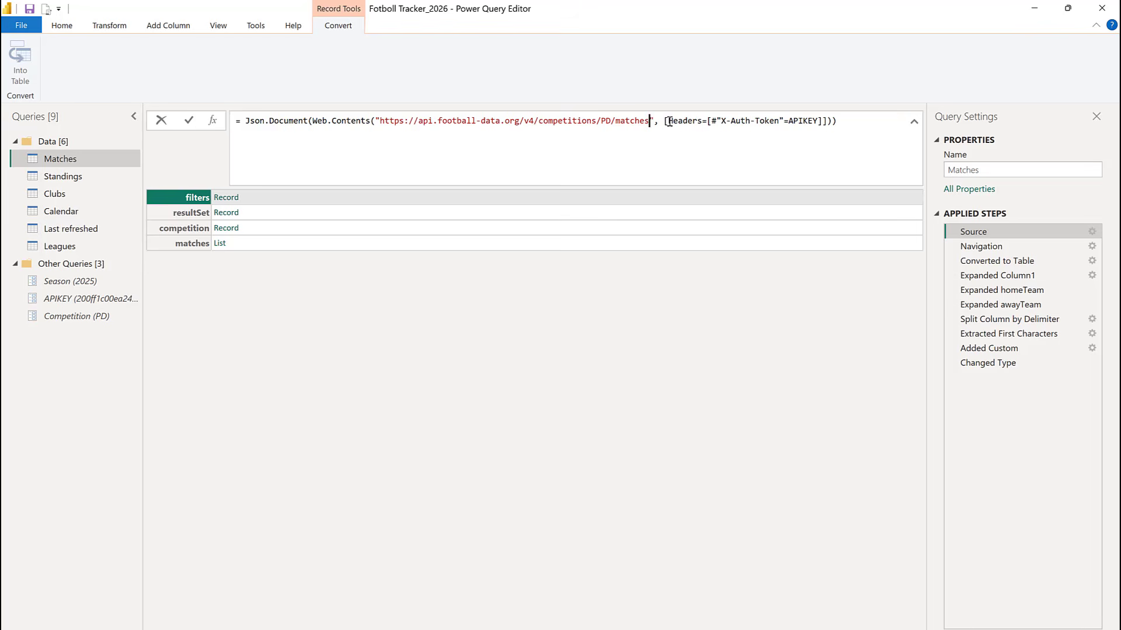
Step: Split the Web.Contents options record in the Matches source formula so its opening bracket and Headers sit on separate lines
left_click(666, 122)
key("shift+Return")
key("Return")
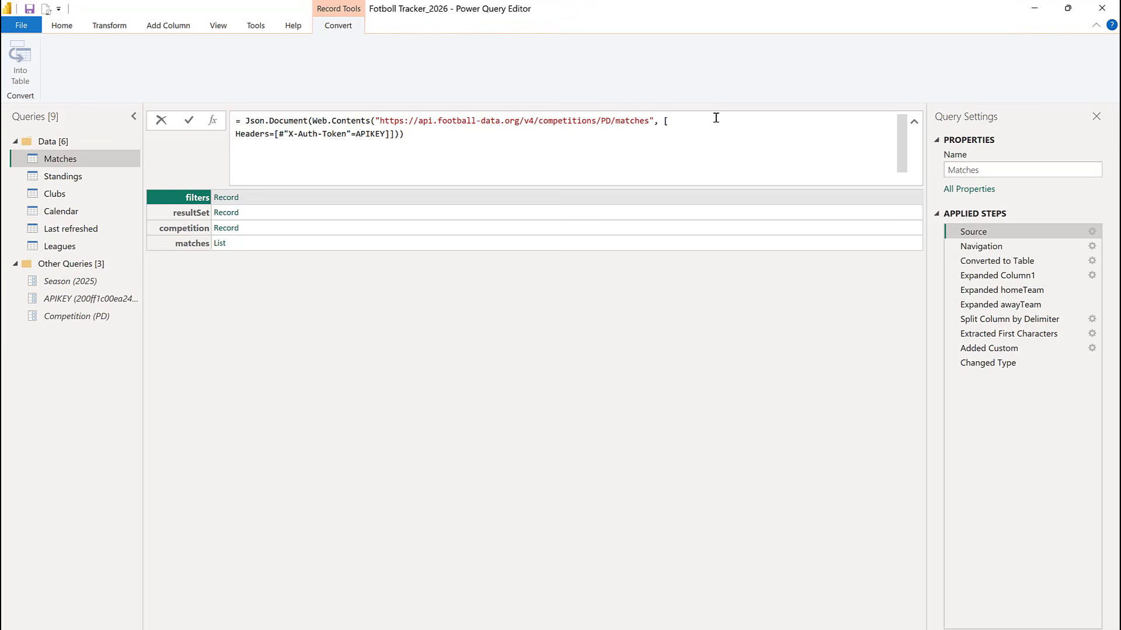
left_click(714, 118)
key("Left")
key("shift+Return")
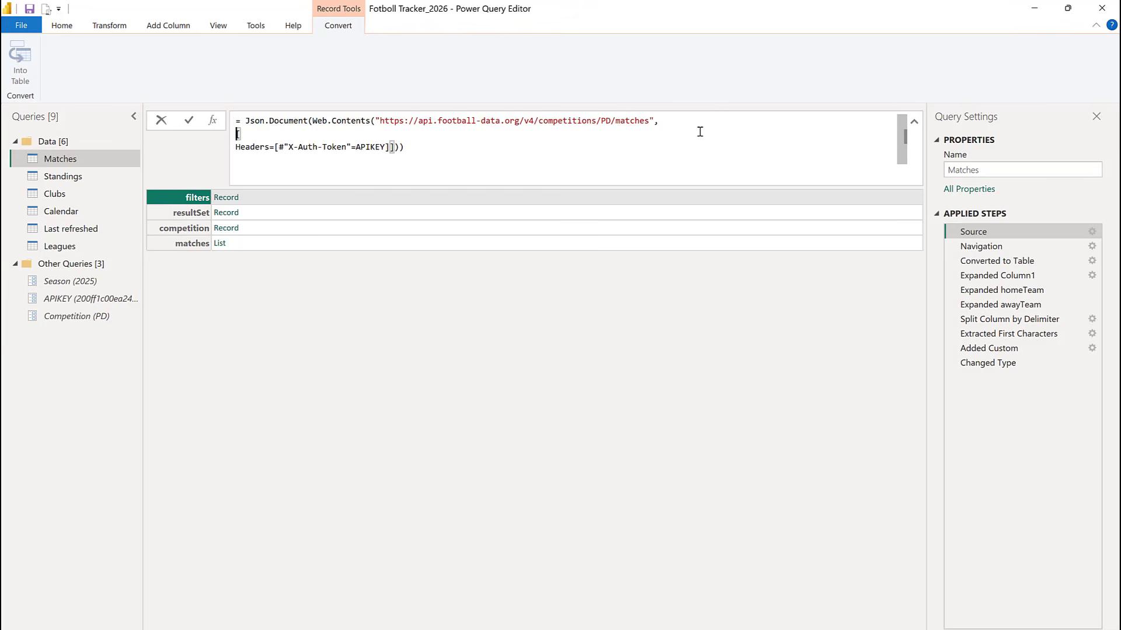
Step: Add Query = [season=2025], above Headers in the Matches source formula, put the closing brackets on their own line, and commit the formula
left_click(273, 131)
key("Delete")
key("shift+Return")
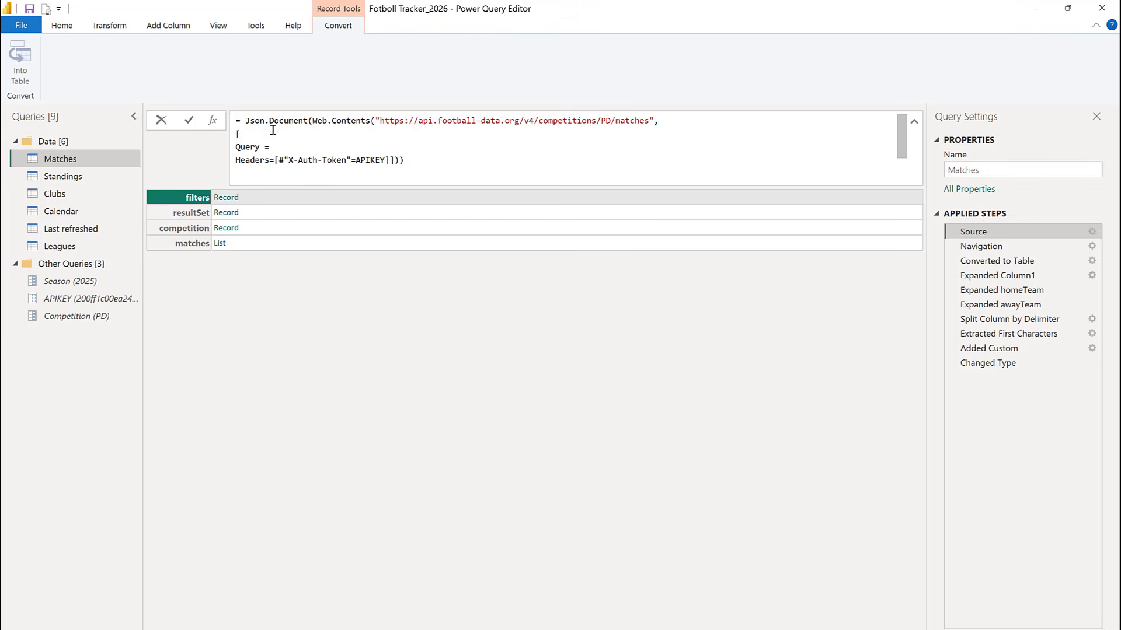
type("Query = [")
key("ctrl+v")
key("Left")
key("Left")
key("Left")
key("Left")
key("Left")
key("Left")
key("Left")
key("Left")
key("Left")
key("Left")
key("Left")
key("Left")
key("BackSpace")
left_click(349, 150)
type(",")
left_click(388, 160)
key("Return")
key("Return")
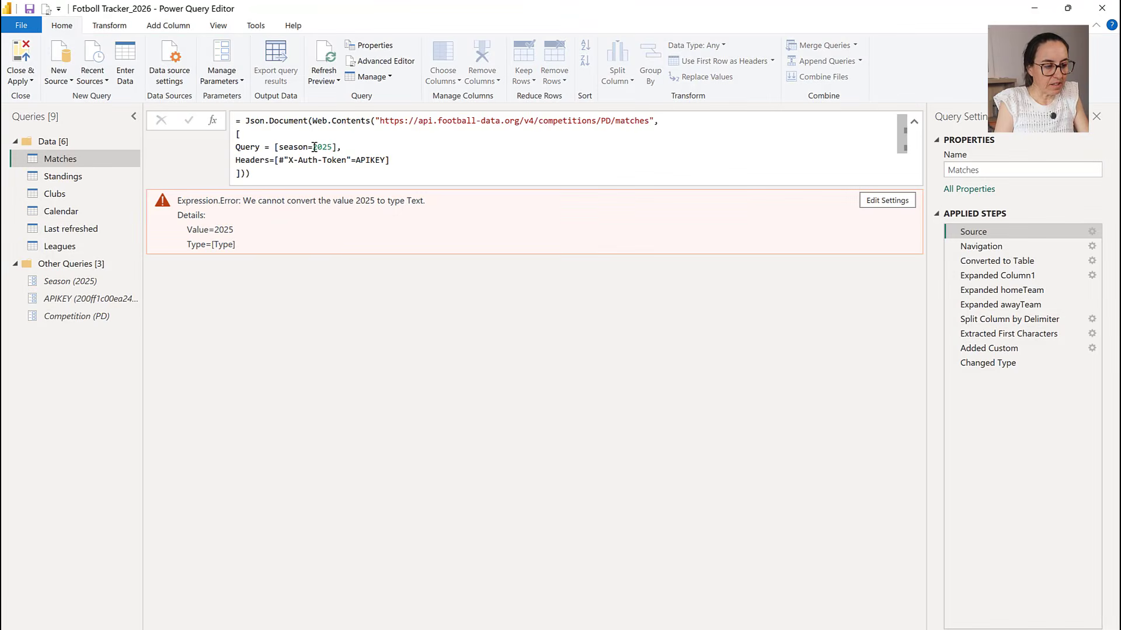
Step: Turn the season value in the Query record into the text "2025" and commit the formula
left_click(313, 147)
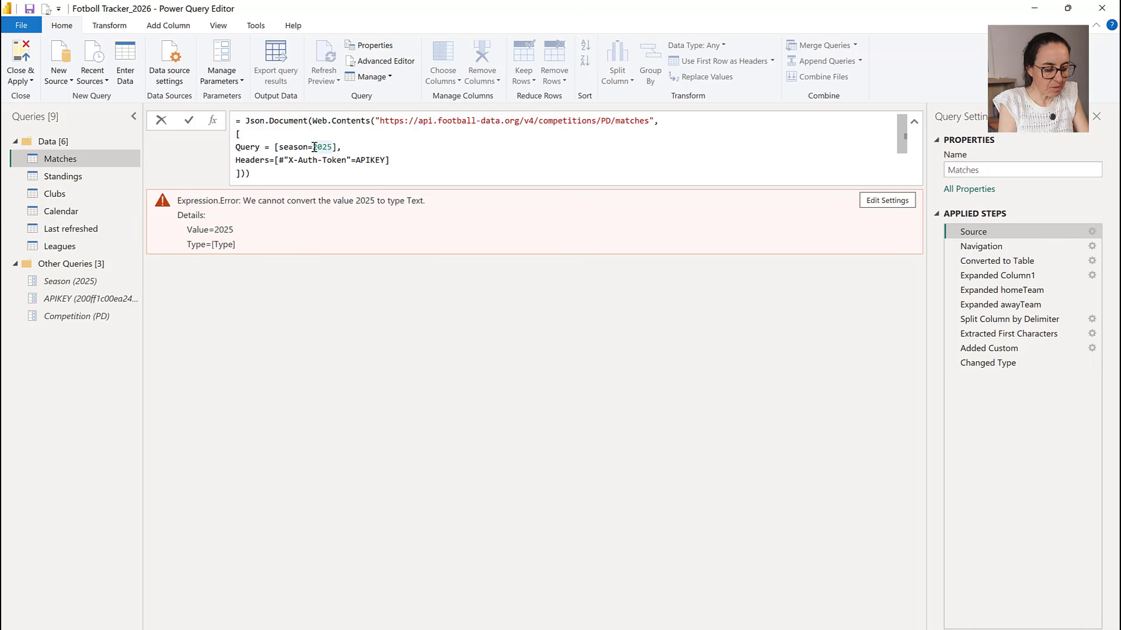
type("\"2025\"")
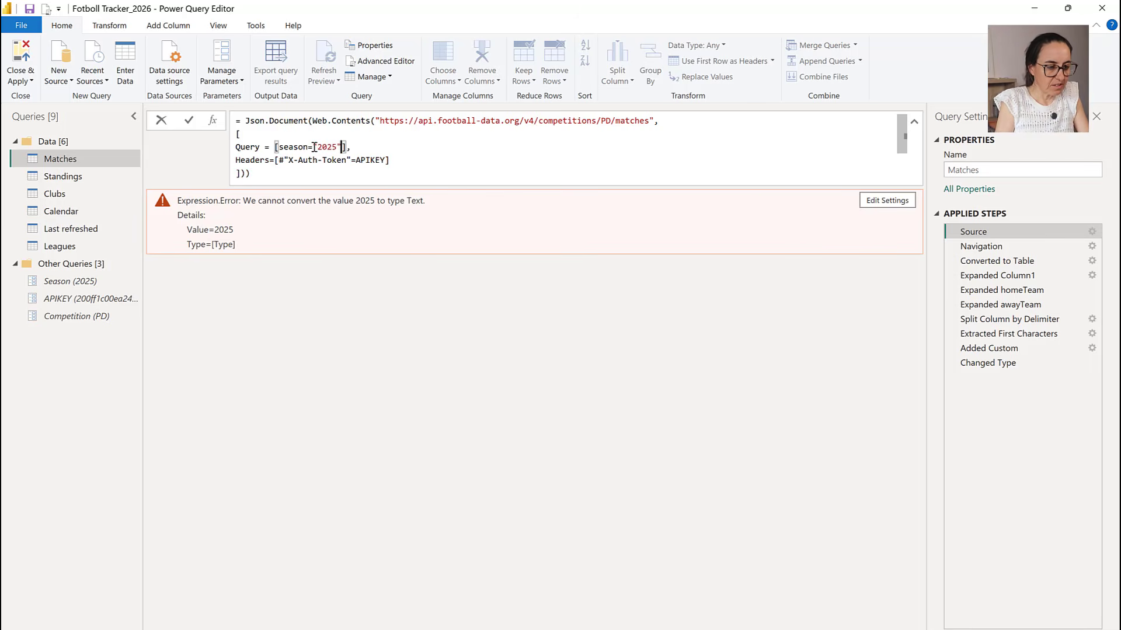
key("Return")
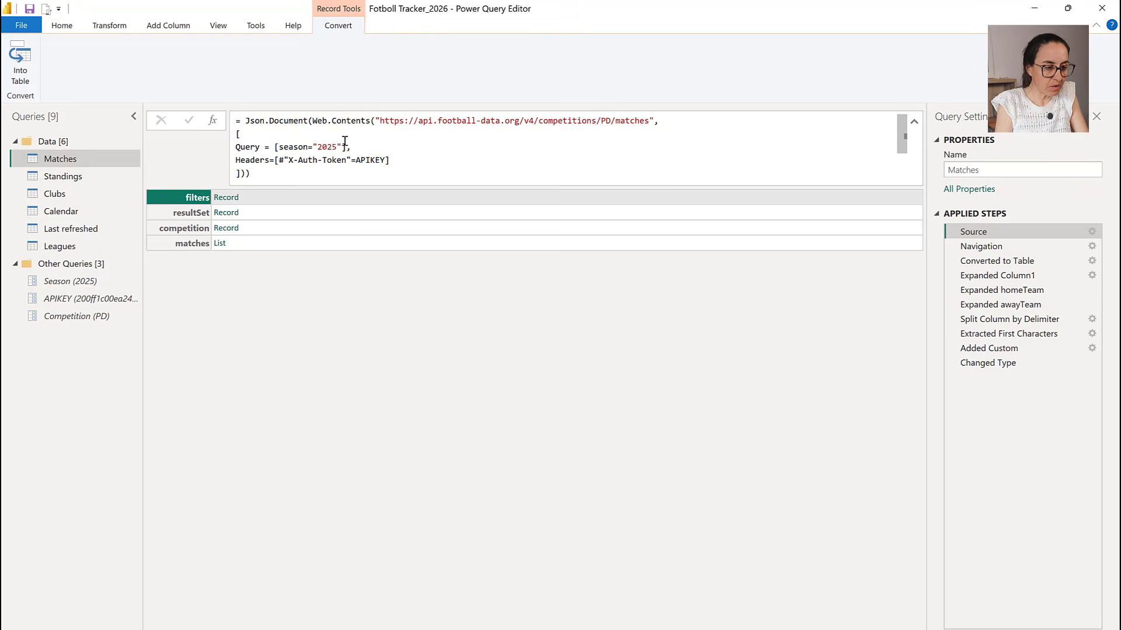
Step: Replace the quoted season year with the Season parameter and add spaces around the equals signs for season and X-Auth-Token
left_click(335, 150)
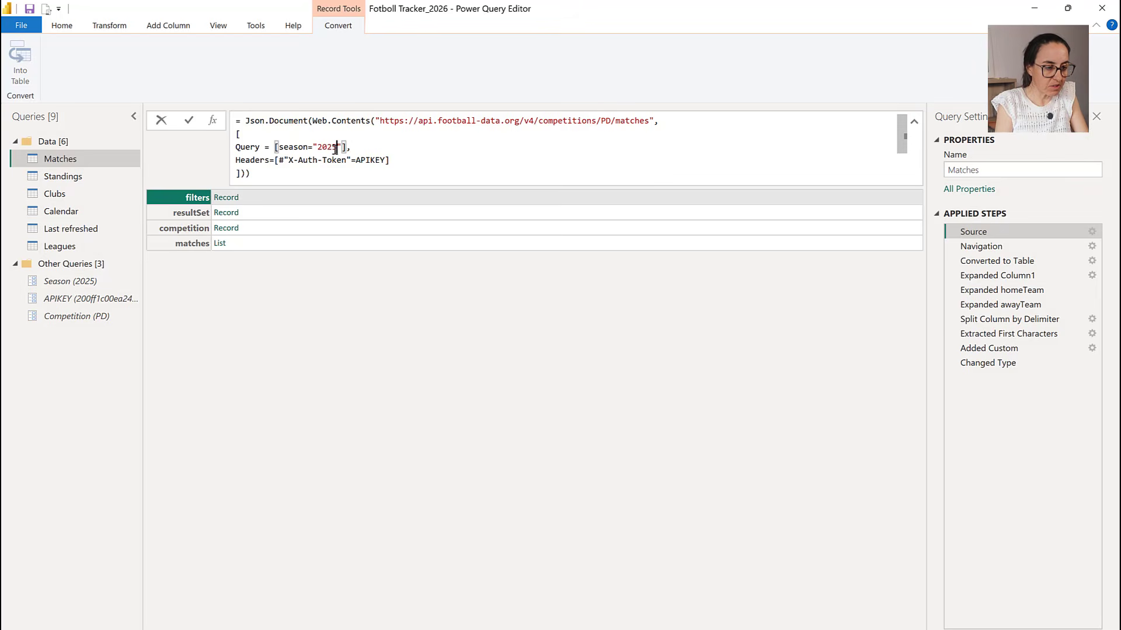
key("BackSpace")
key("BackSpace")
key("BackSpace")
key("BackSpace")
key("BackSpace")
key("BackSpace")
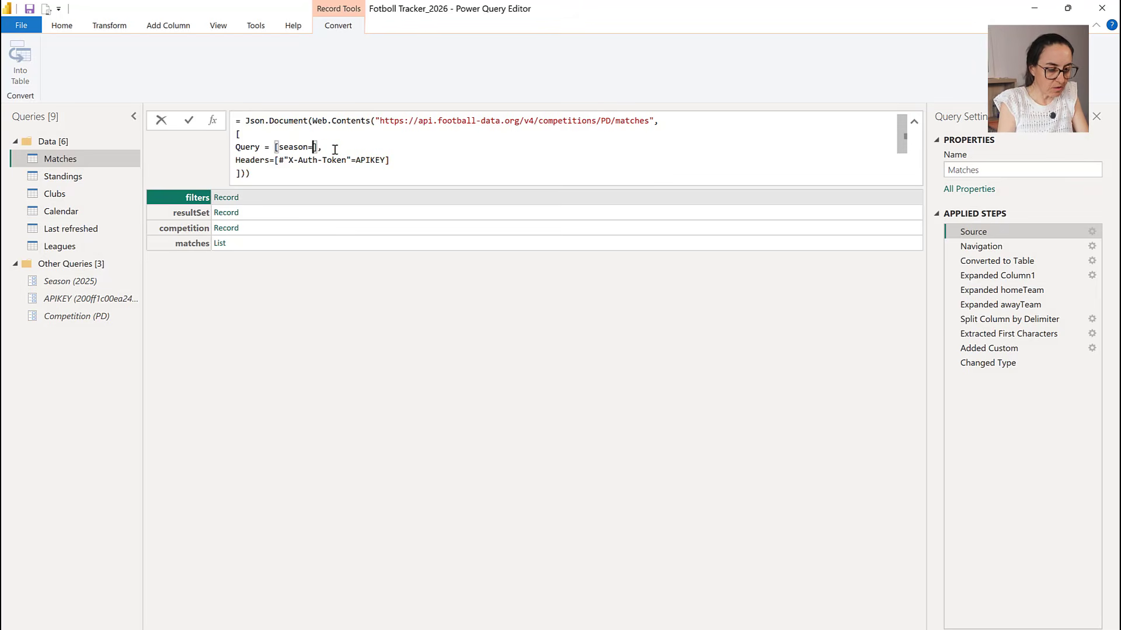
type("season")
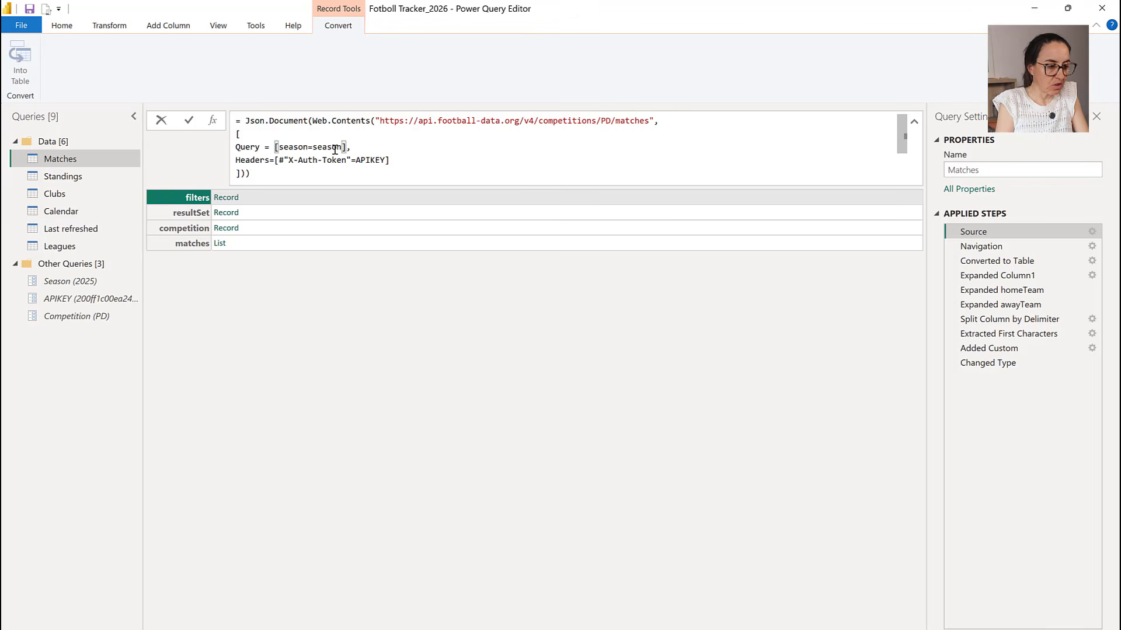
key("Return")
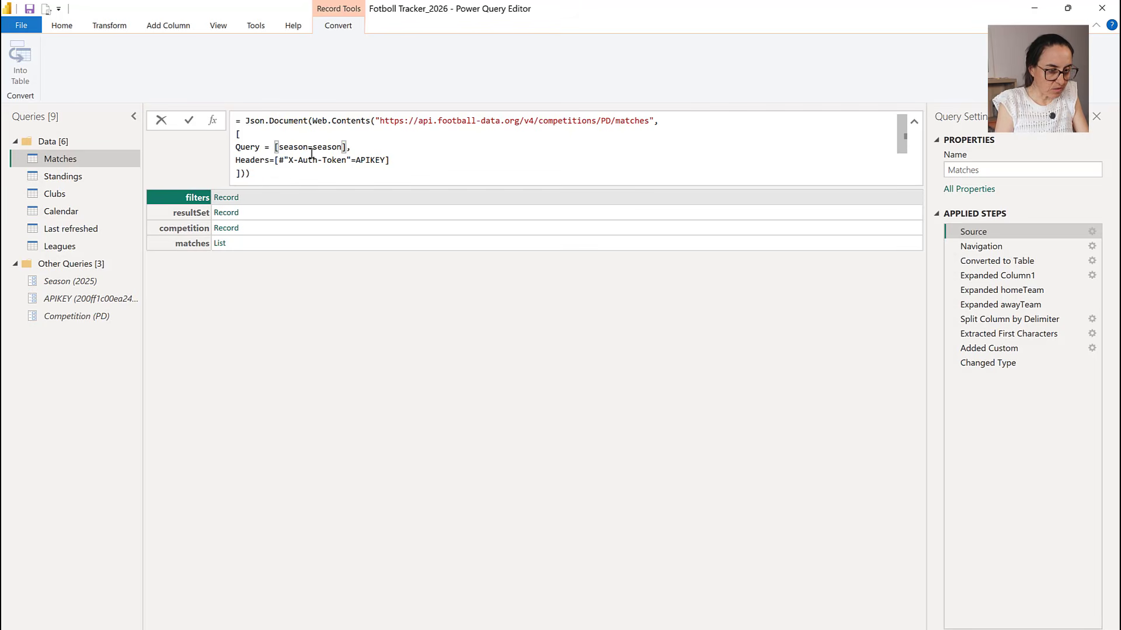
left_click(317, 147)
key("BackSpace")
type("S")
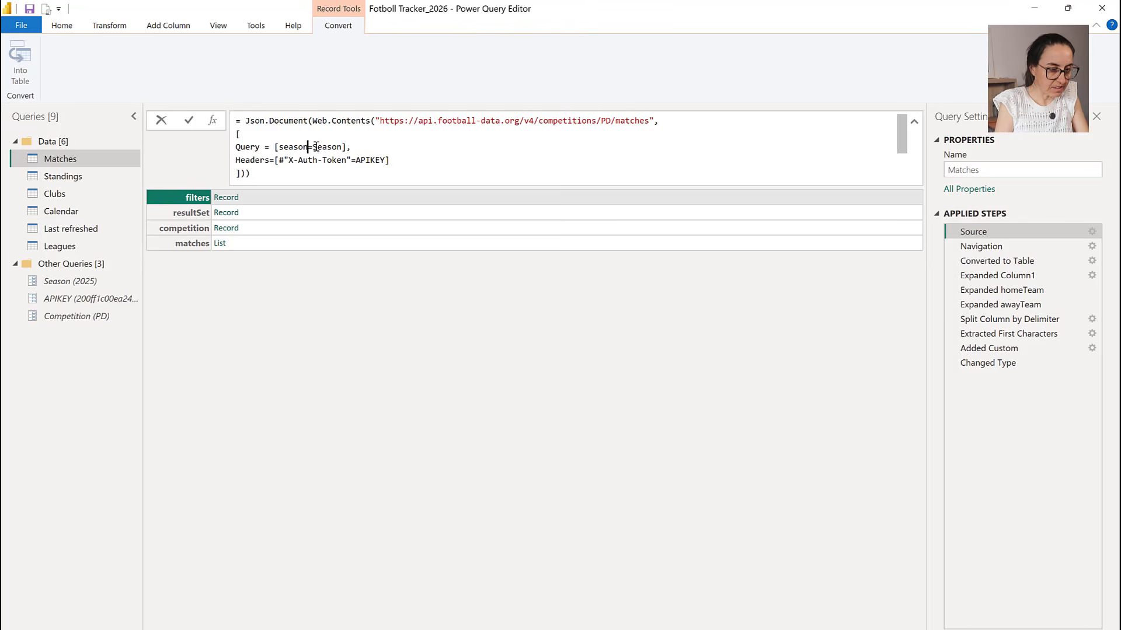
key("Right")
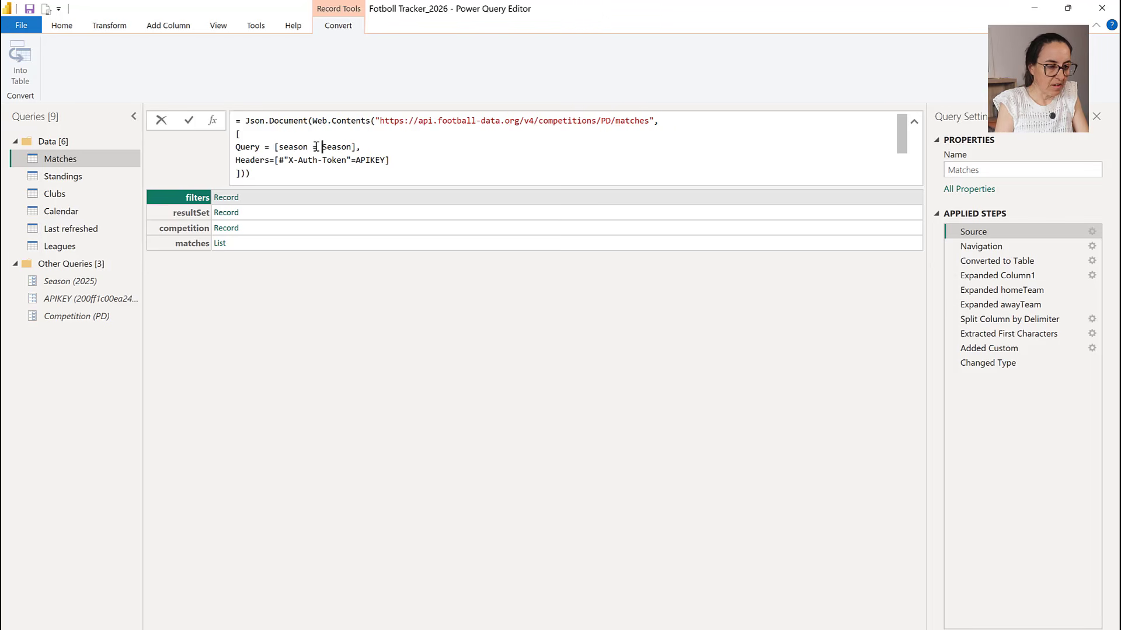
left_click(353, 160)
key("Right")
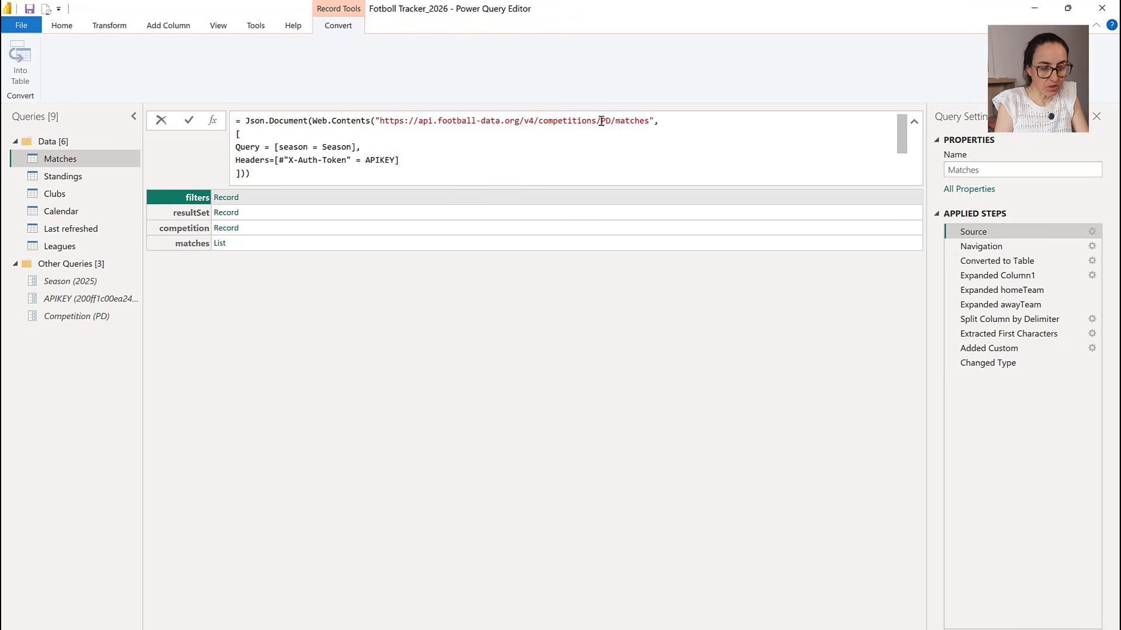
Step: Replace PD in the matches URL with the concatenated Competition parameter and commit the formula
left_click(601, 121)
type("\"")
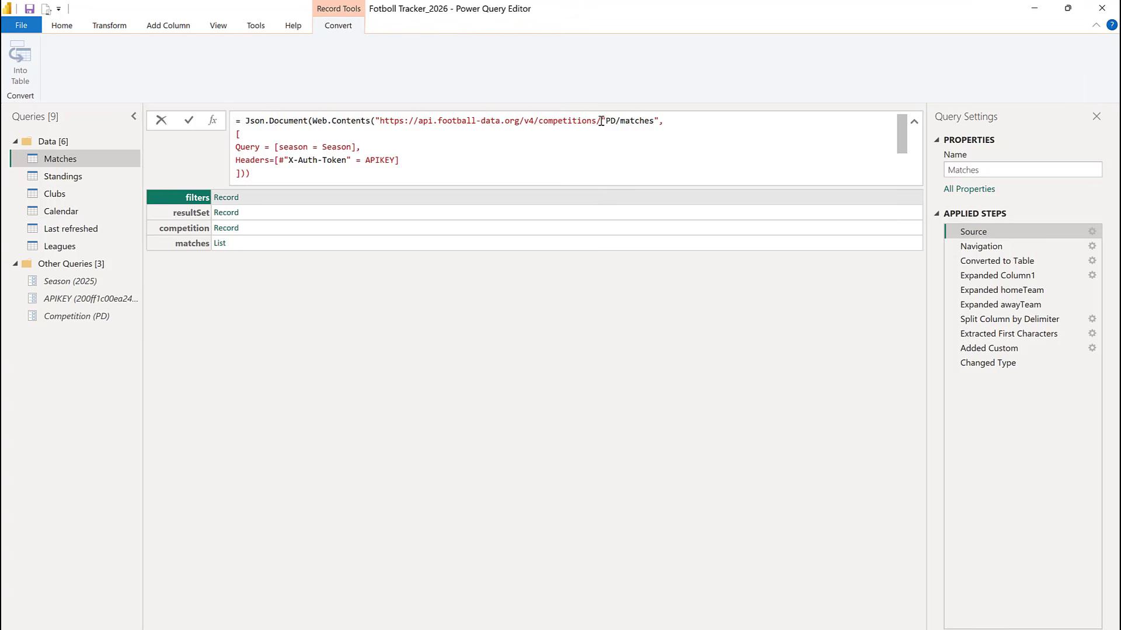
type(" & Competition & \"")
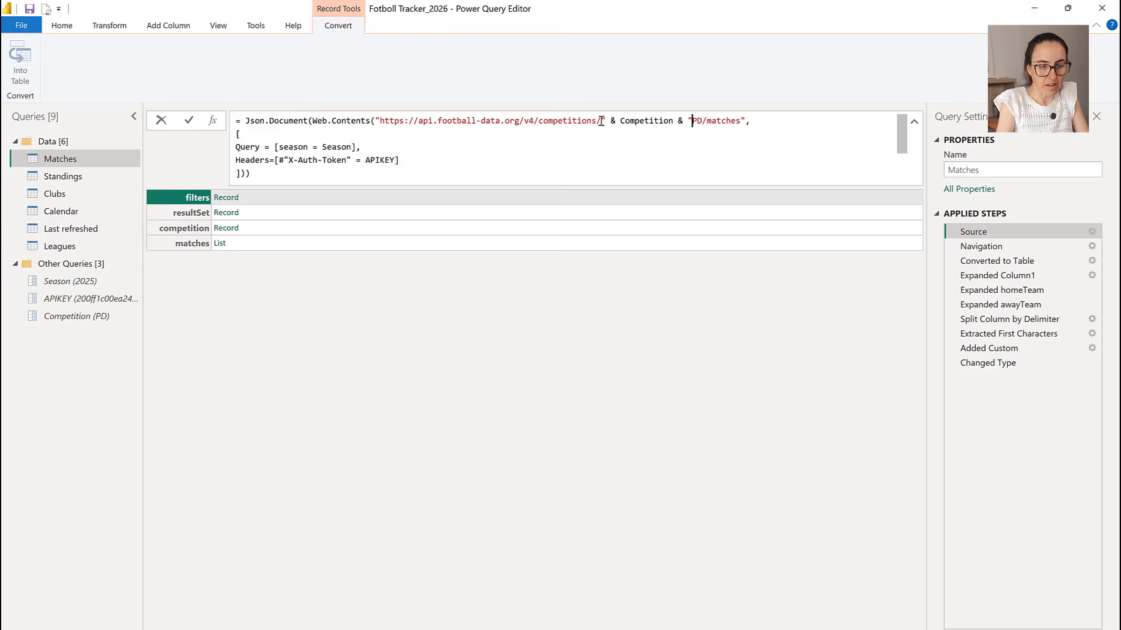
key("Delete")
key("Delete")
key("Return")
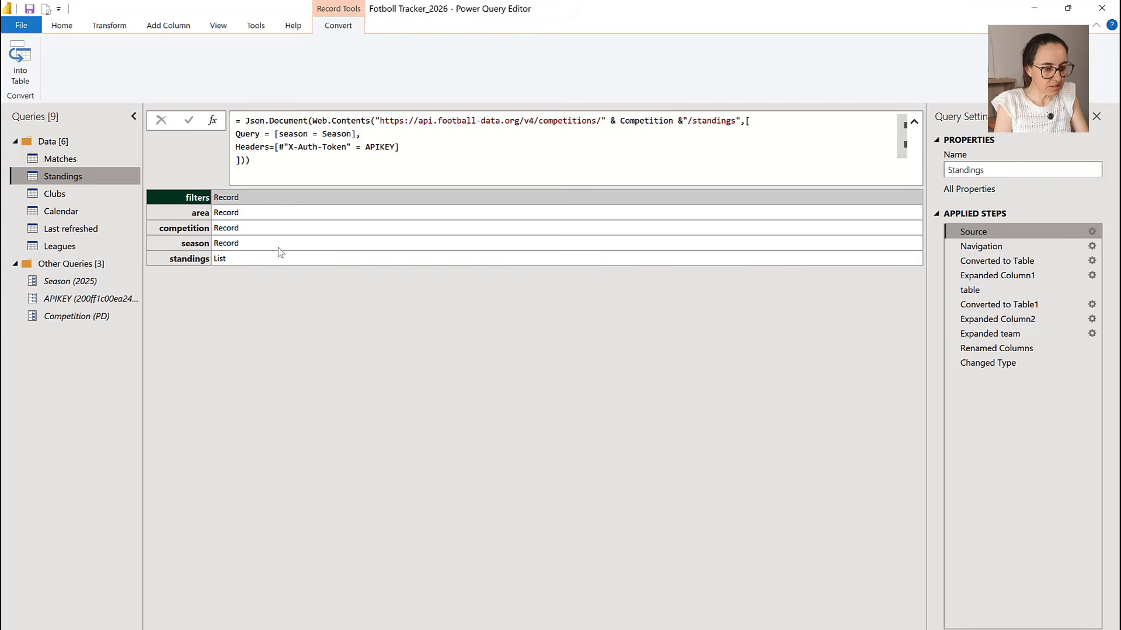
Step: Review the Source formulas of the Clubs and Leagues queries, and close the query editor with all changes applied
left_click(59, 194)
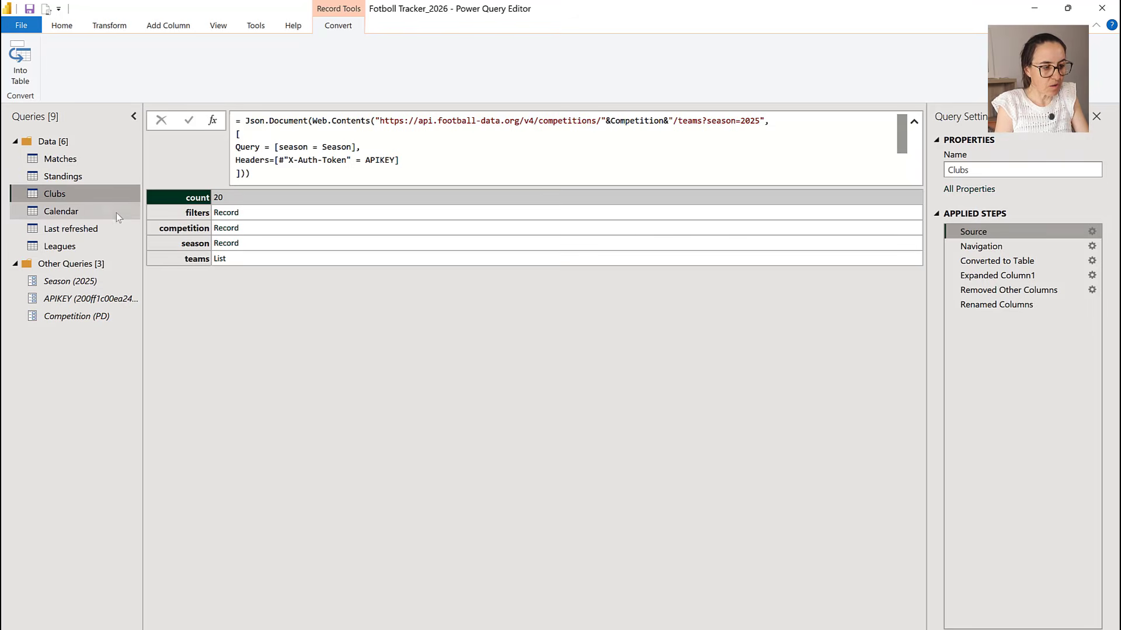
left_click(59, 245)
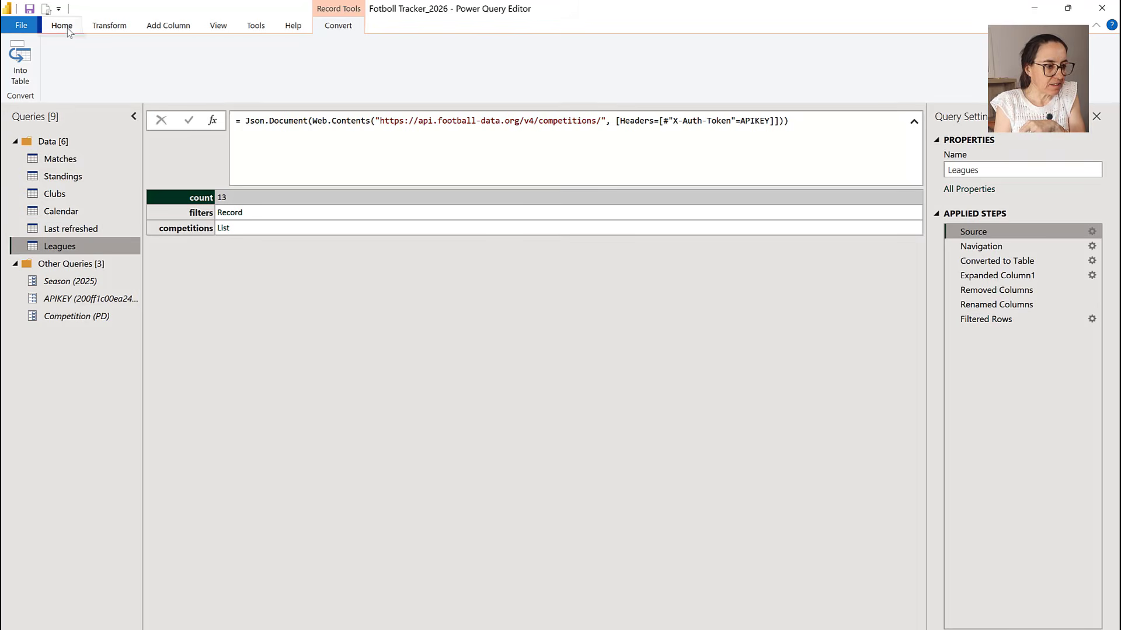
left_click(63, 27)
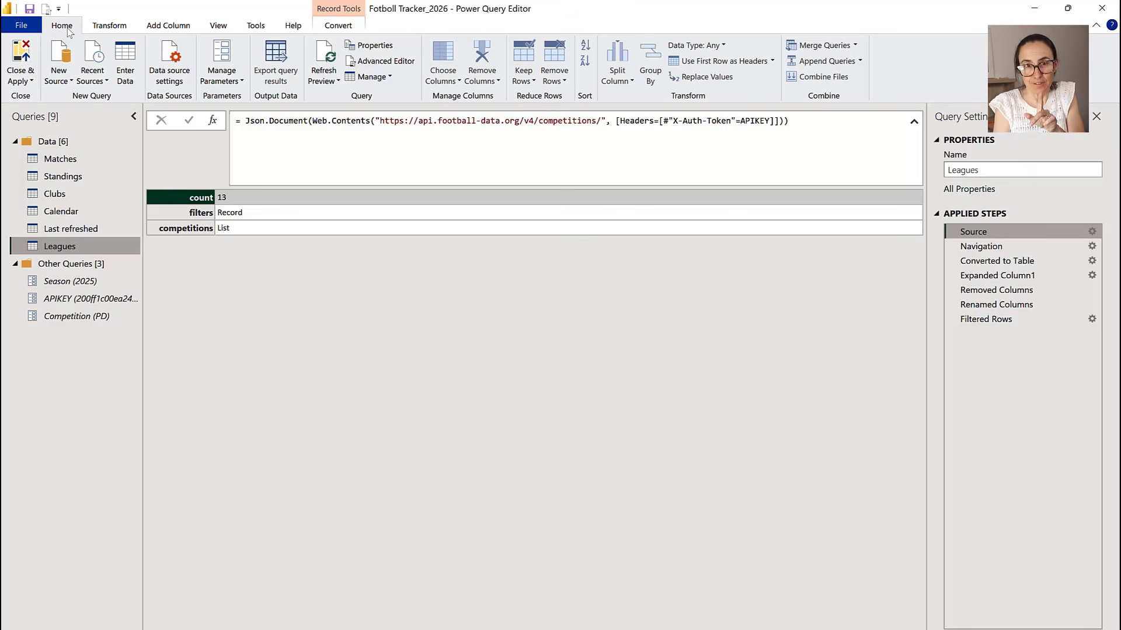
left_click(20, 61)
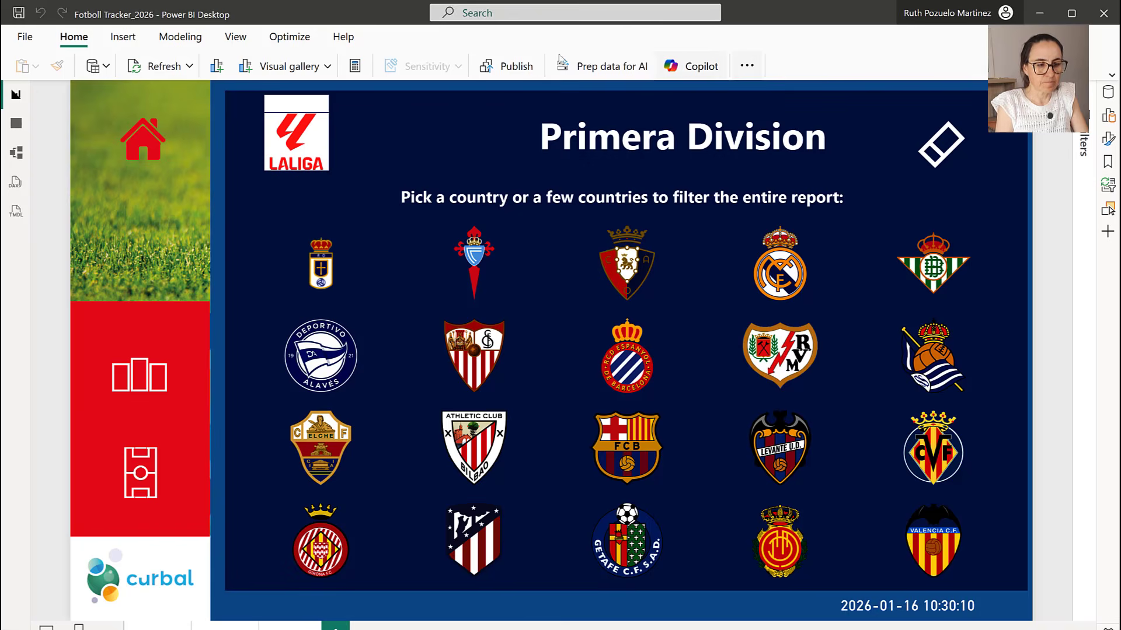
Step: Publish the Fotboll Tracker_2026 report to the Social Media workspace
left_click(507, 66)
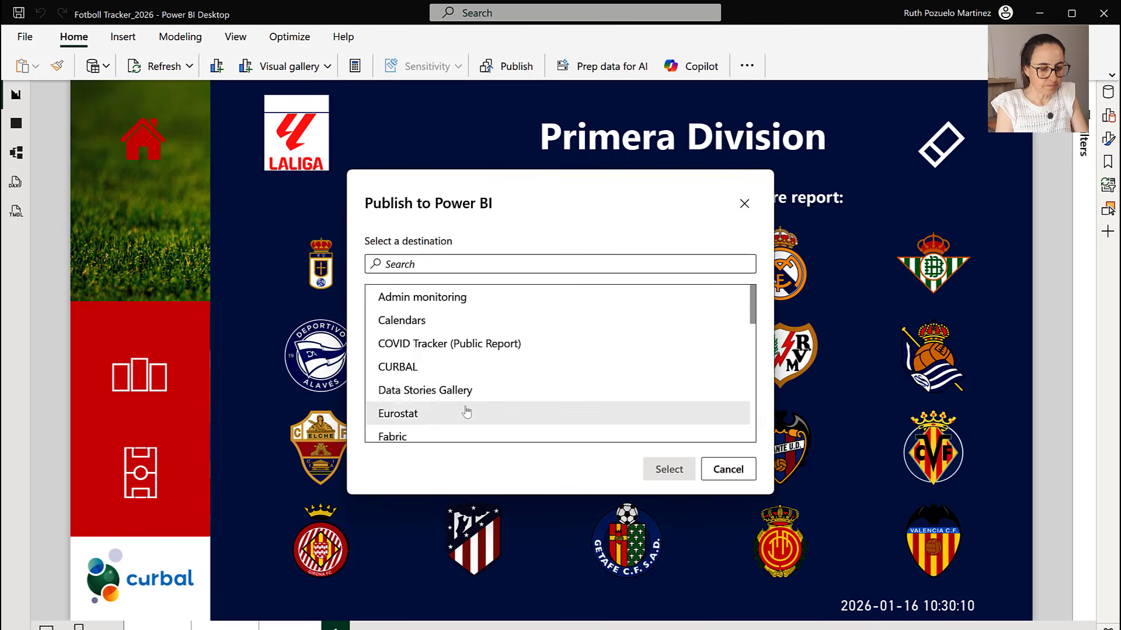
scroll(470, 408, "down", 5)
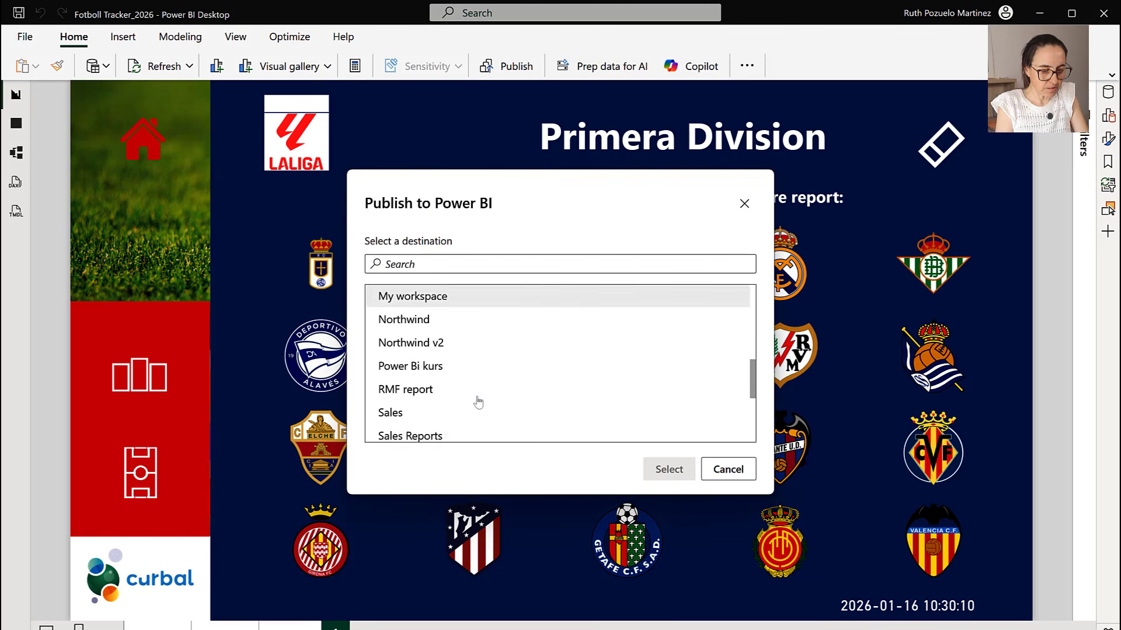
scroll(475, 403, "down", 2)
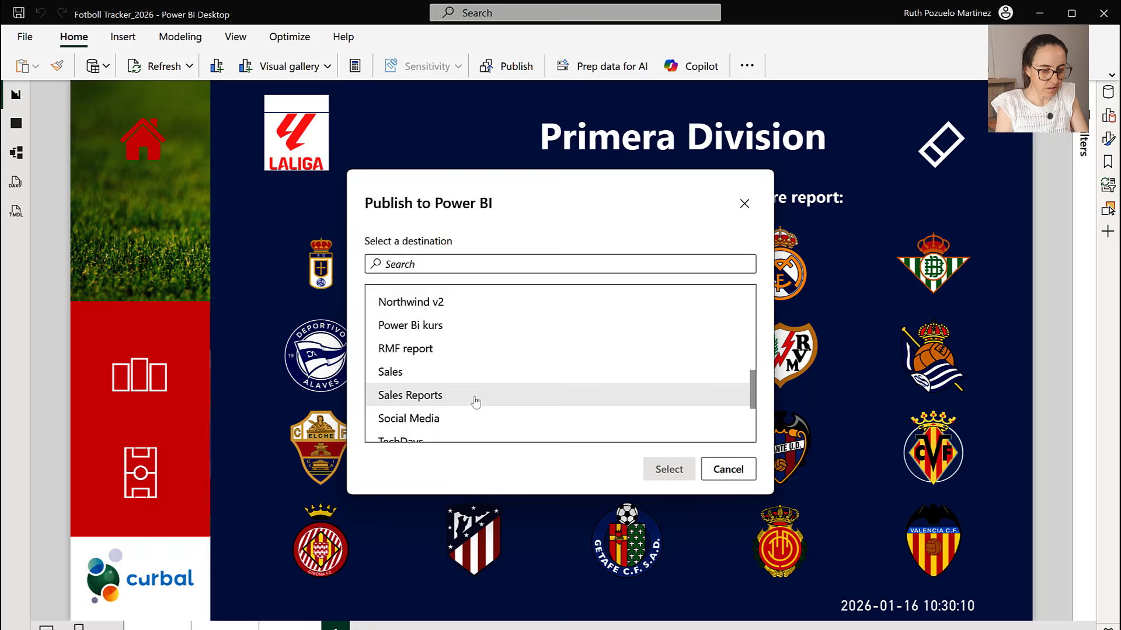
left_click(421, 417)
left_click(671, 472)
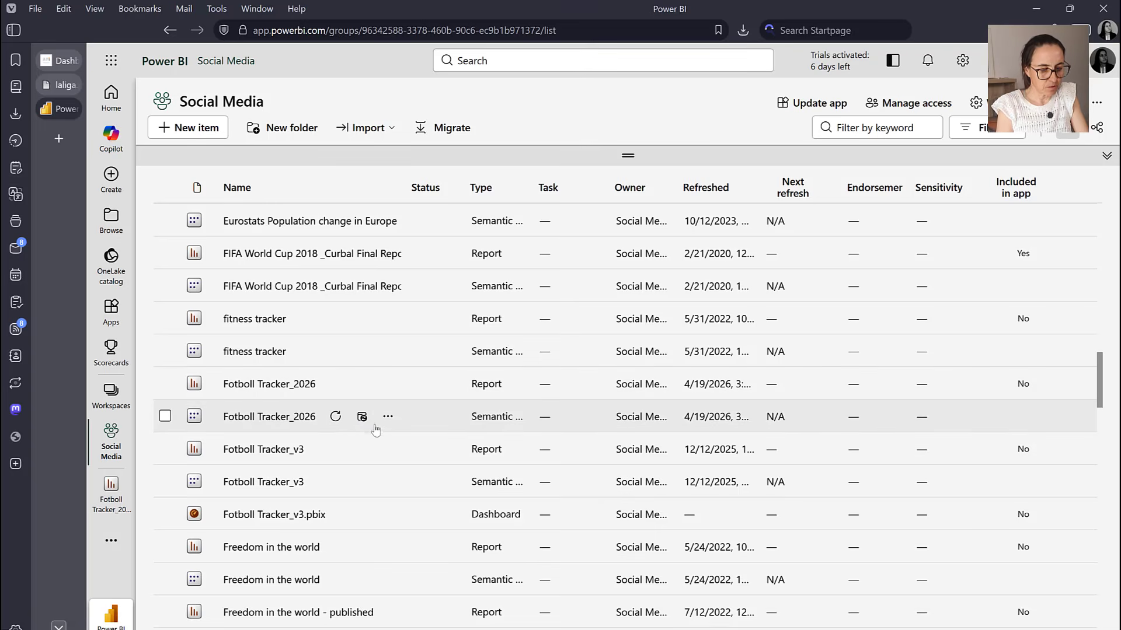
Step: In the Fotboll Tracker_2026 semantic model settings, sign in to the first Web source with Anonymous authentication, Organizational privacy level and the connection test skipped
left_click(388, 416)
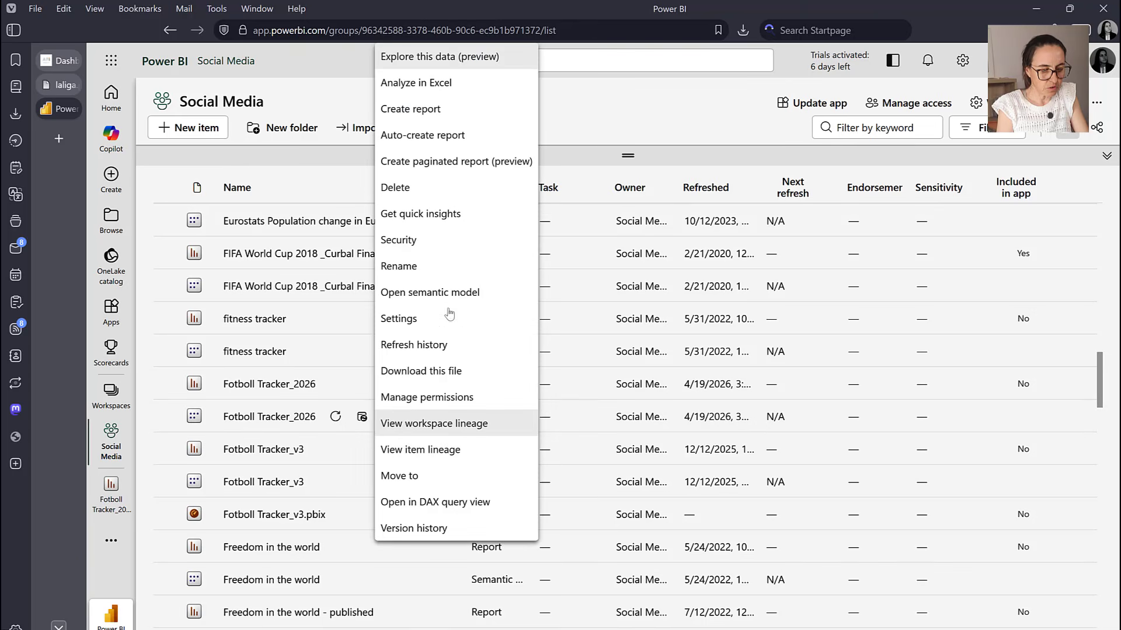
left_click(431, 319)
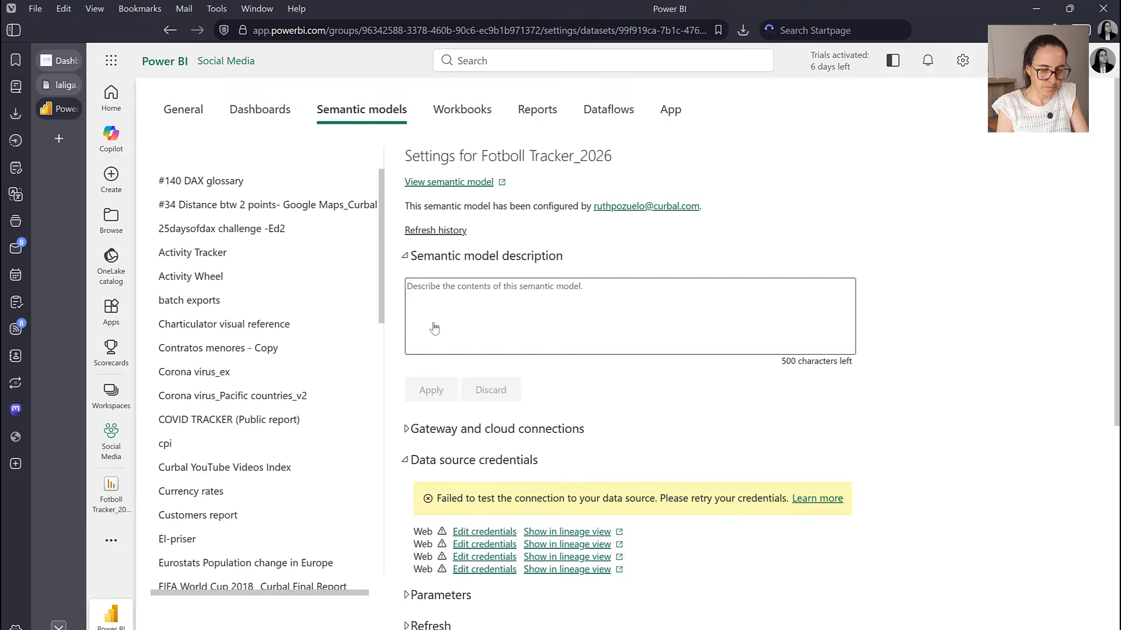
left_click(491, 535)
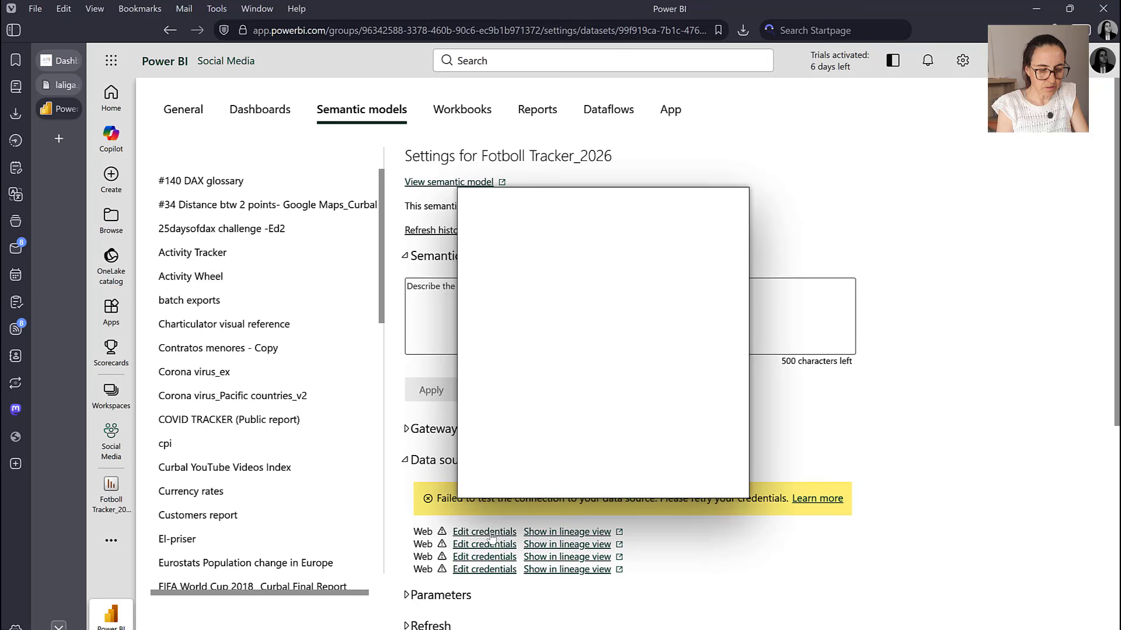
left_click(538, 382)
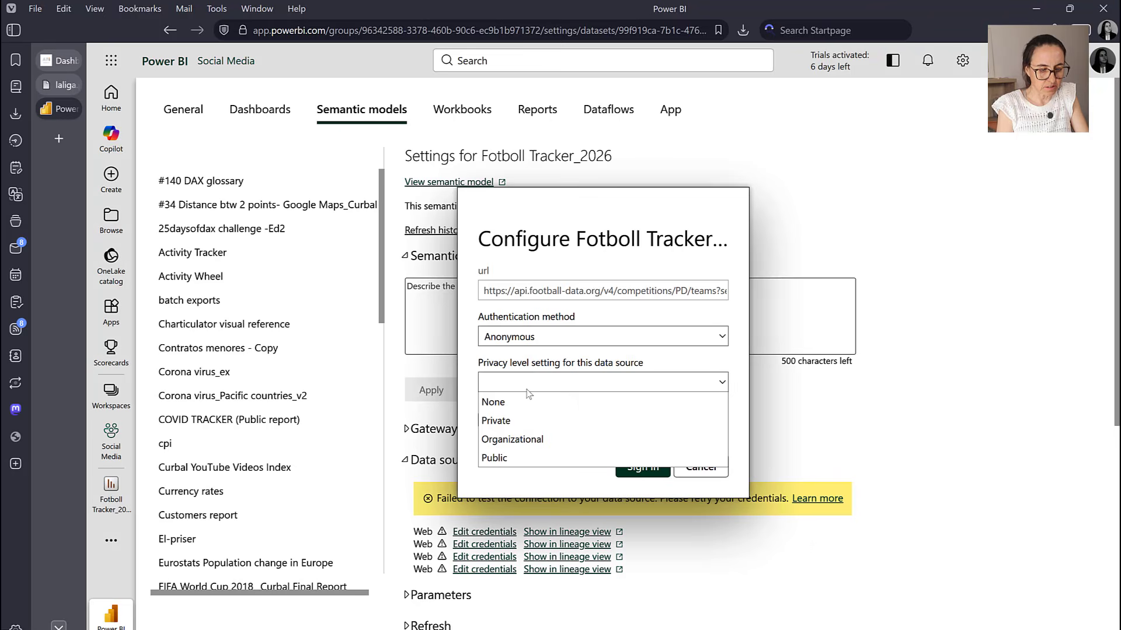
left_click(521, 445)
left_click(534, 424)
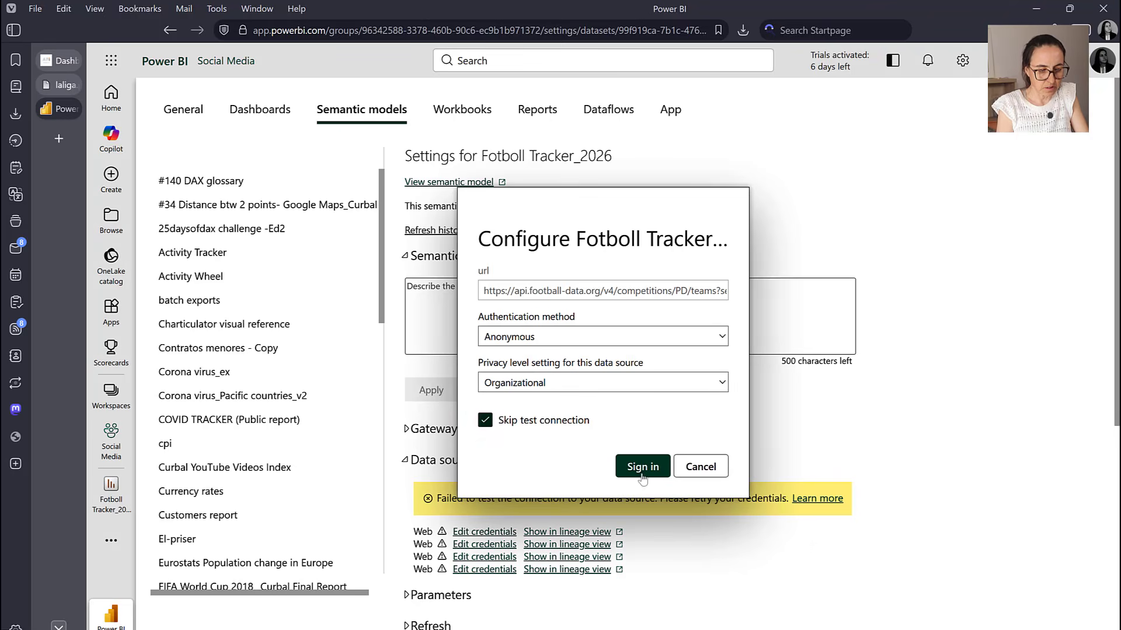
left_click(643, 467)
Step: Sign in to the remaining Web sources with Anonymous authentication, Organizational privacy level and the connection test skipped
left_click(484, 588)
left_click(601, 382)
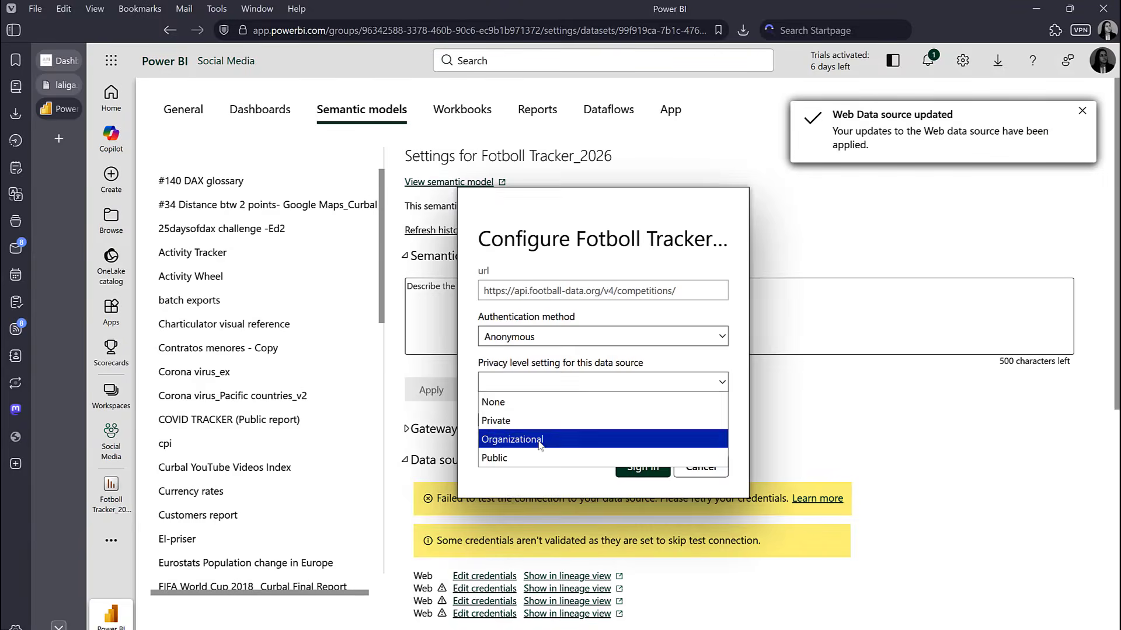
left_click(540, 445)
left_click(485, 419)
left_click(643, 467)
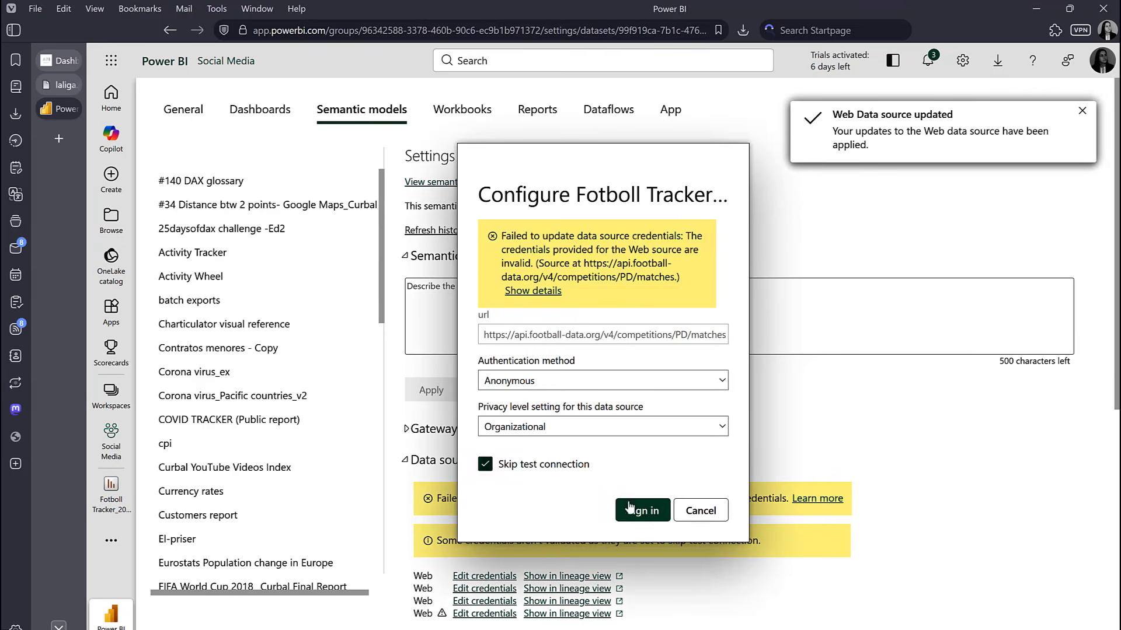
left_click(629, 507)
Step: Turn on the semantic model's refresh schedule with a daily refresh at 1:00 AM UTC and apply it
scroll(438, 367, "down", 5)
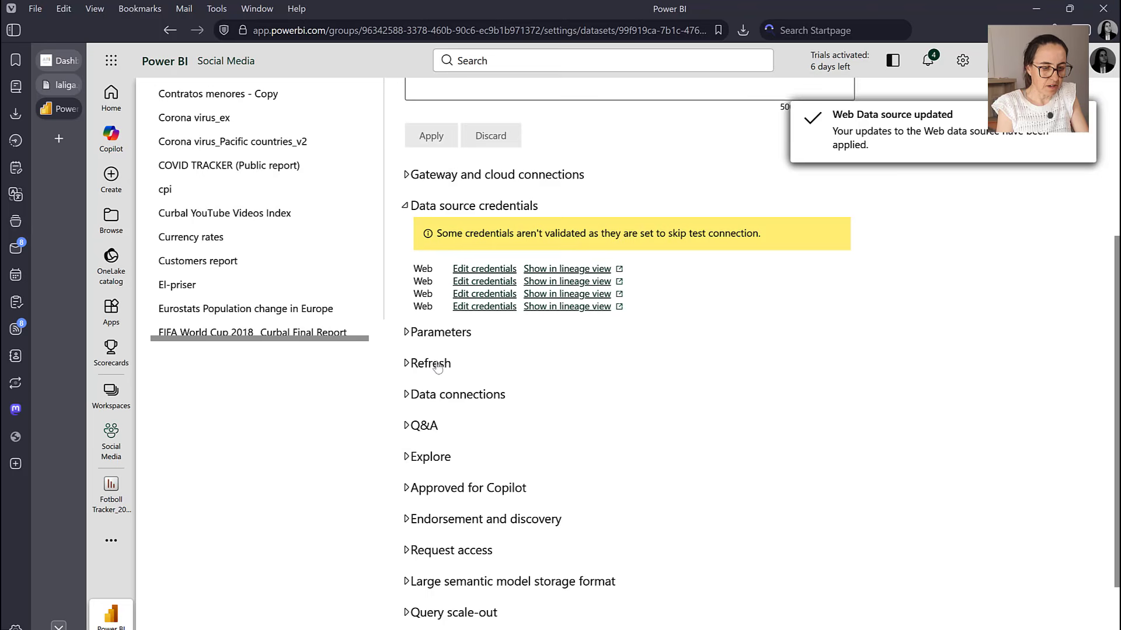
left_click(431, 363)
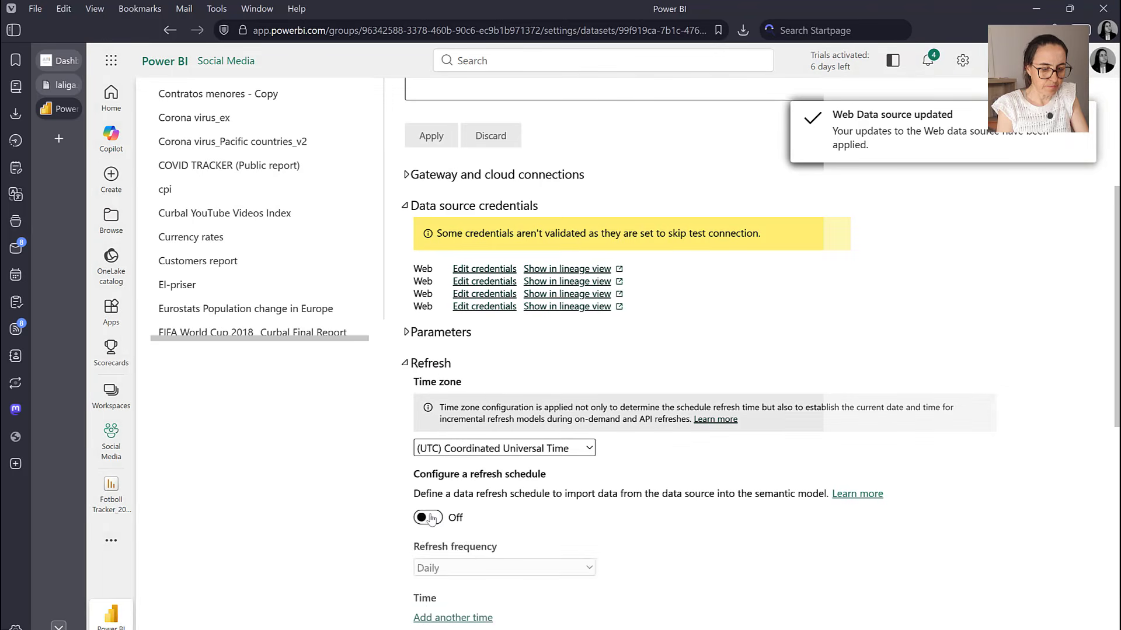
left_click(428, 517)
scroll(496, 527, "down", 3)
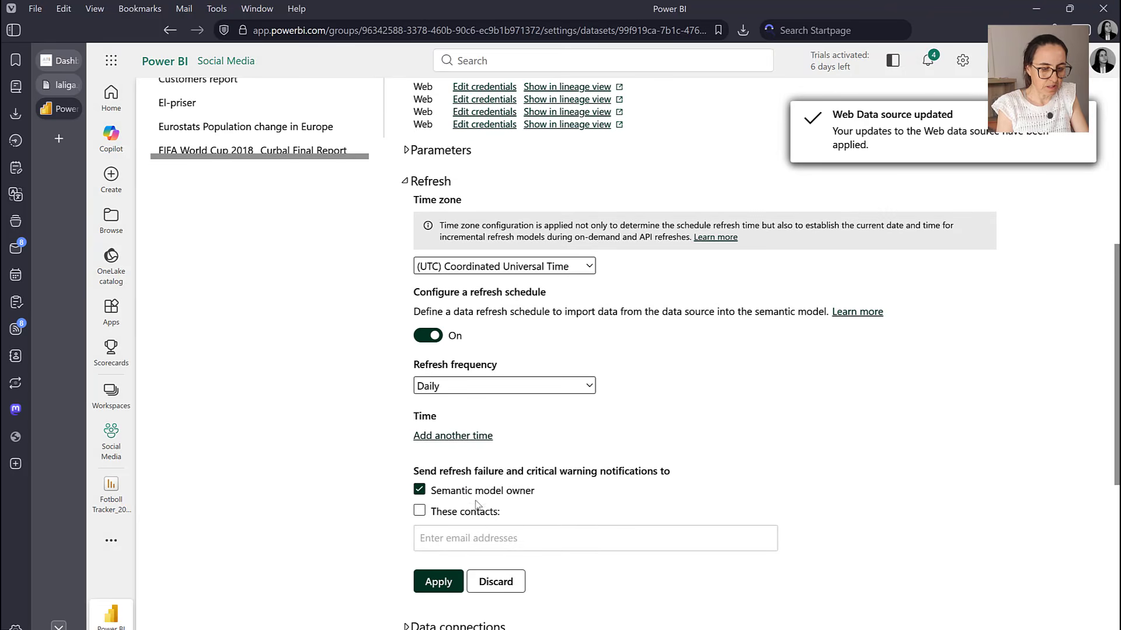
left_click(465, 439)
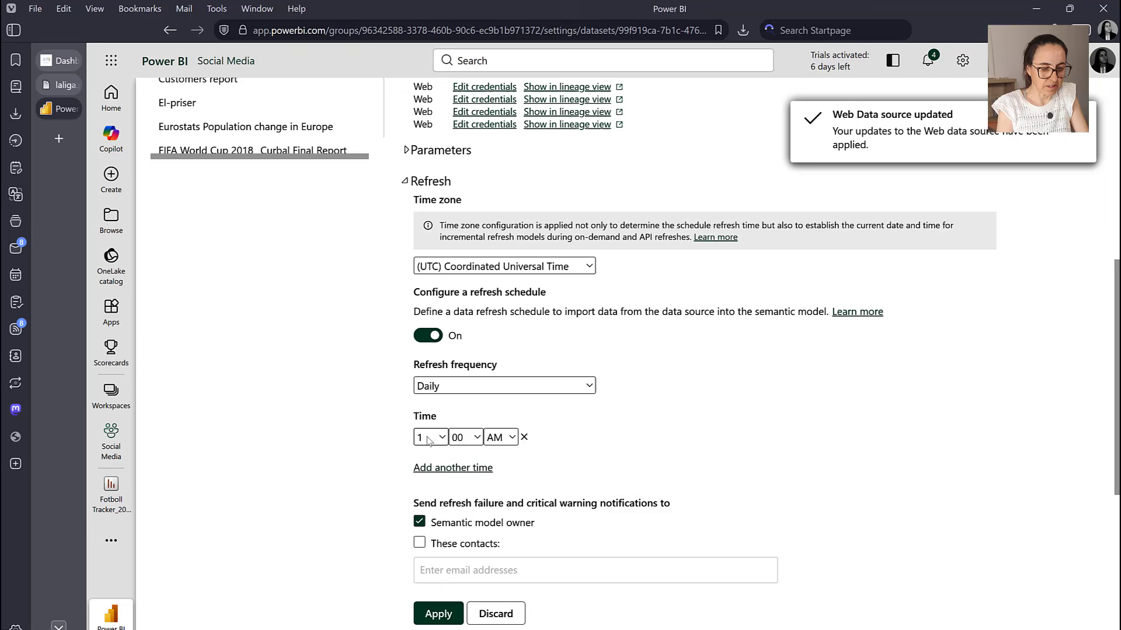
left_click(440, 622)
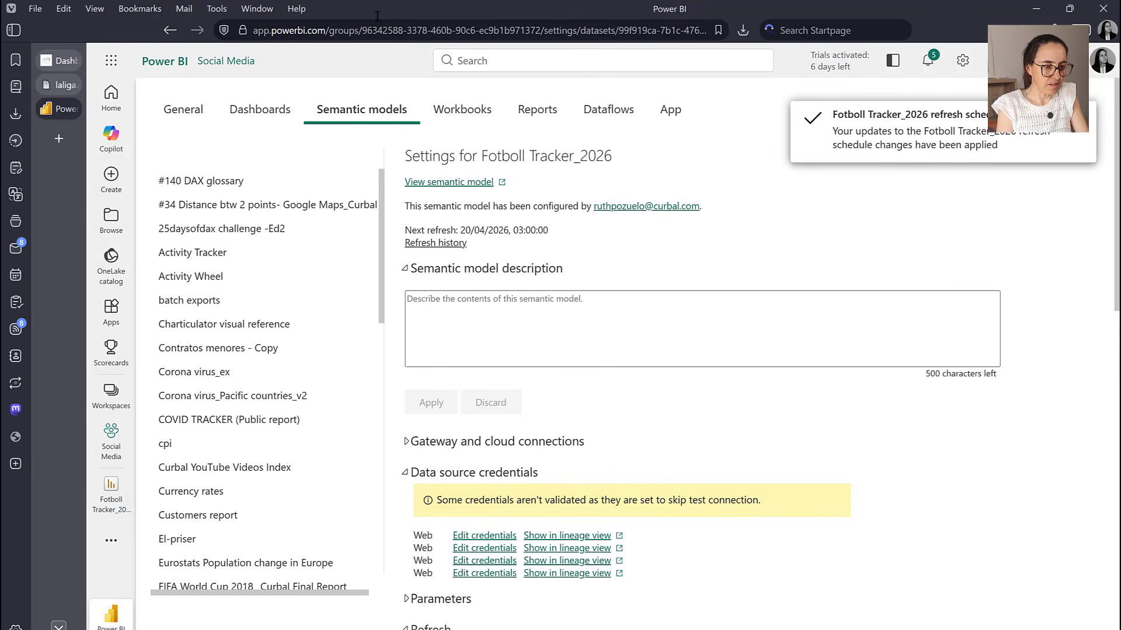
Step: Return to the Social Media workspace content list and start an immediate refresh of the Fotboll Tracker_v3 semantic model
left_click(169, 33)
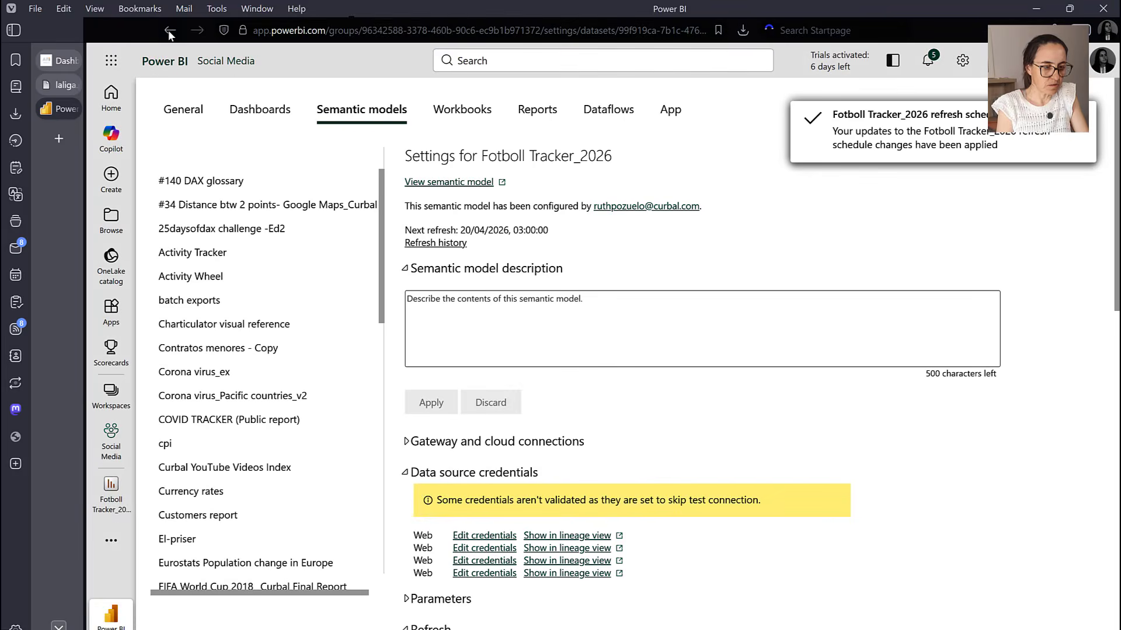
scroll(335, 280, "down", 15)
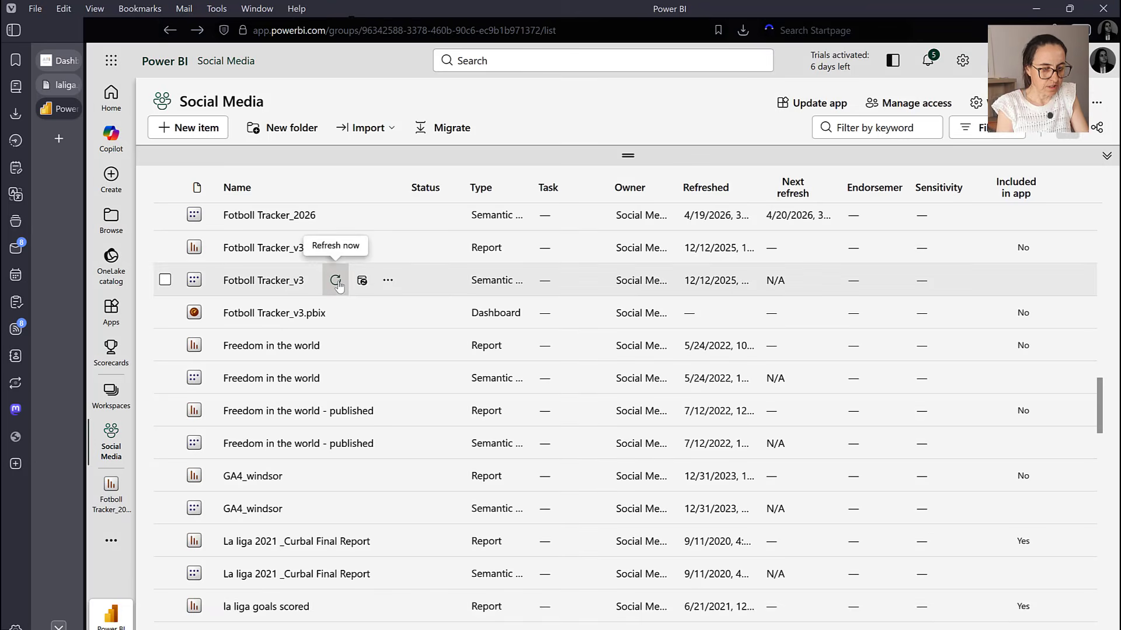
left_click(336, 282)
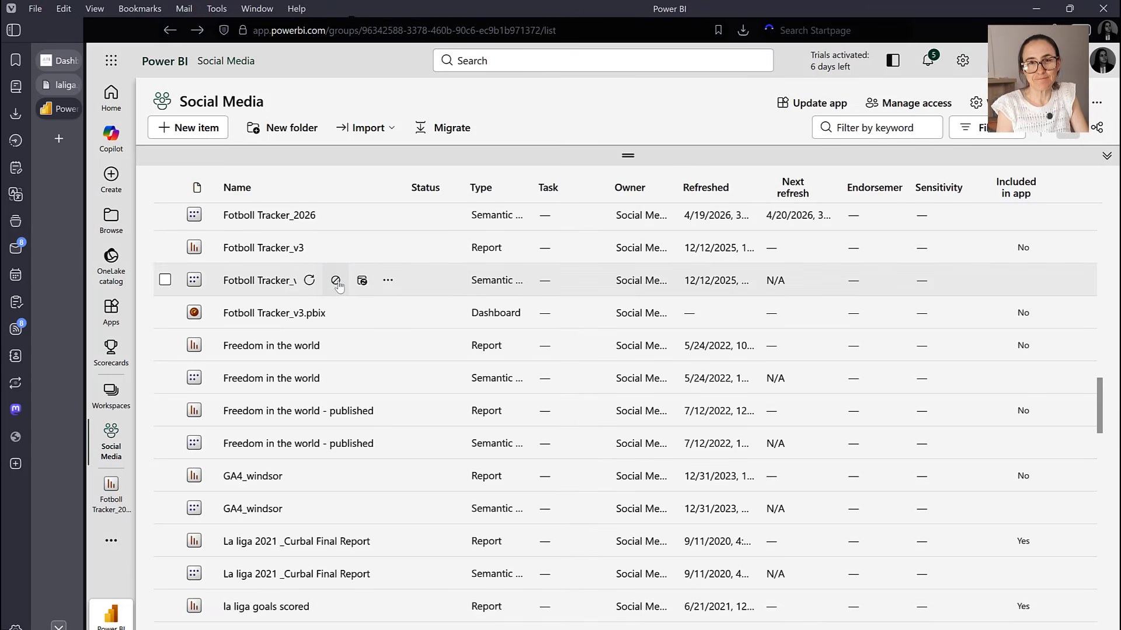